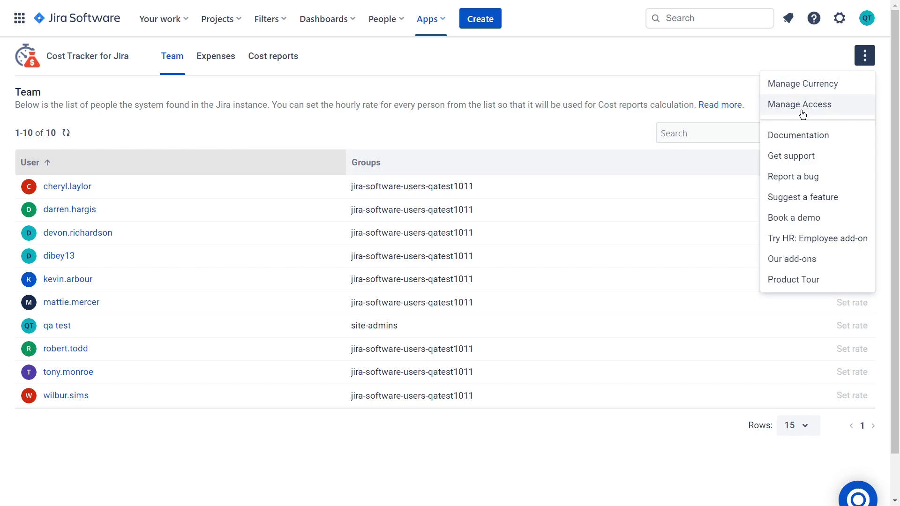
- Set the financial reporting currency to USD - US dollars and save the currency settings
left_click(821, 86)
left_click(438, 176)
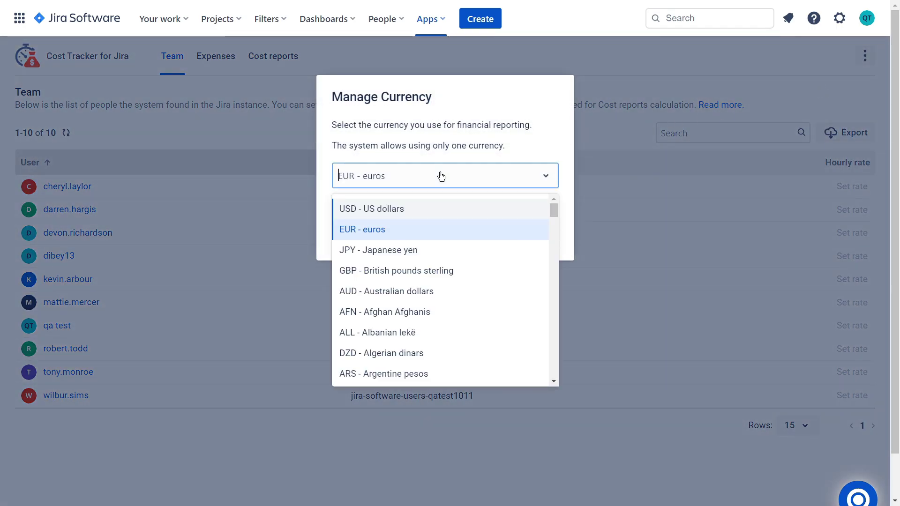
left_click(422, 210)
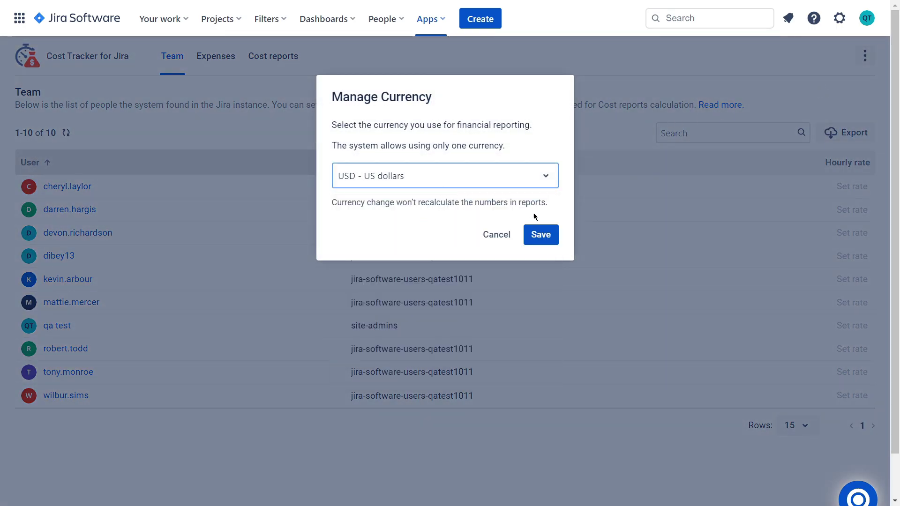
left_click(539, 235)
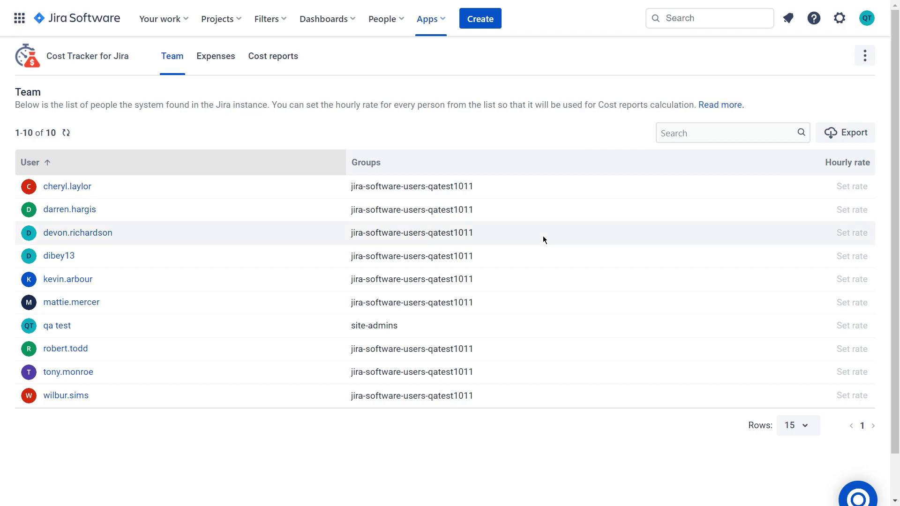
- Add an hourly rate of $15.00 effective 2023-01-01 for the qa test user, dismissing the tour tips, and save it
left_click(852, 326)
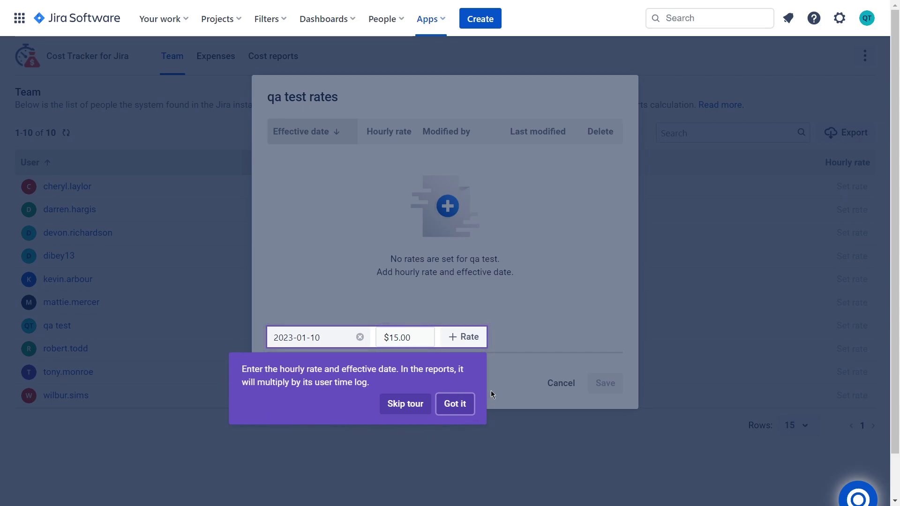
left_click(458, 407)
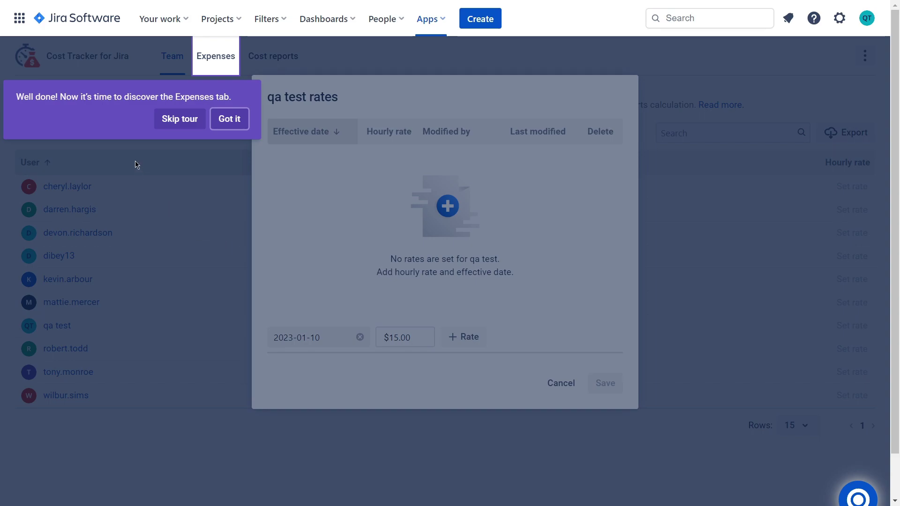
left_click(228, 120)
left_click(318, 338)
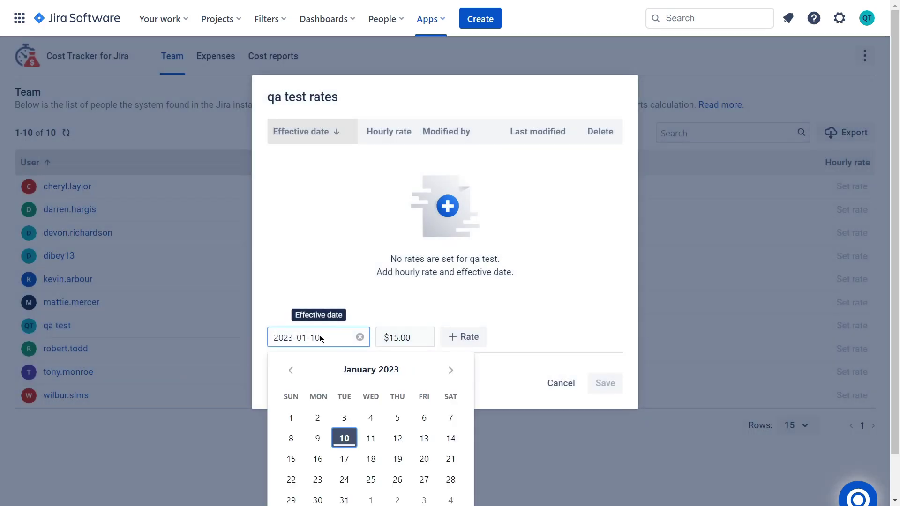
left_click(291, 418)
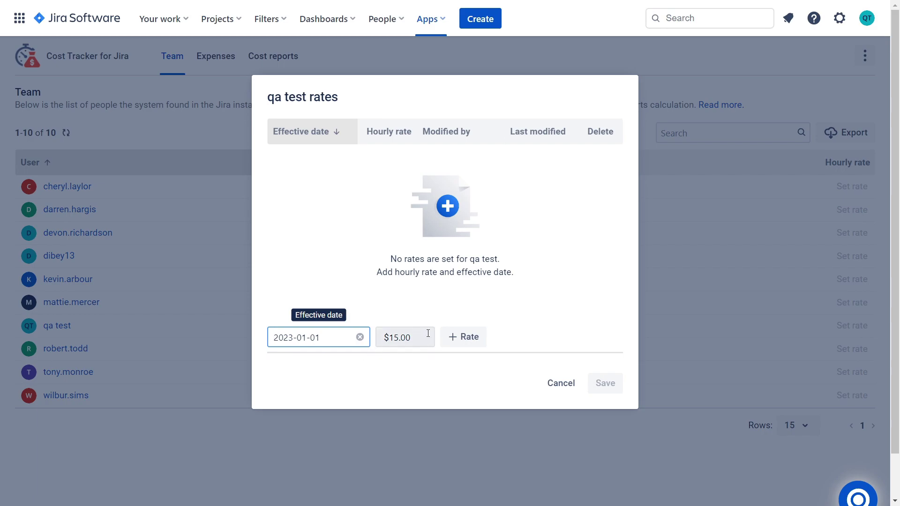
left_click(452, 337)
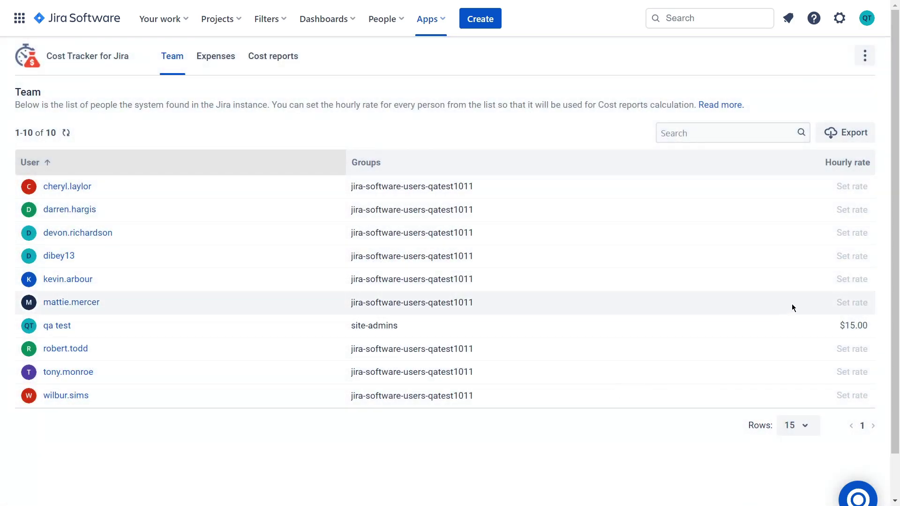
- Add an hourly rate of $5.00 effective 2023-01-01 for the fifth team member in the list and save it
left_click(834, 279)
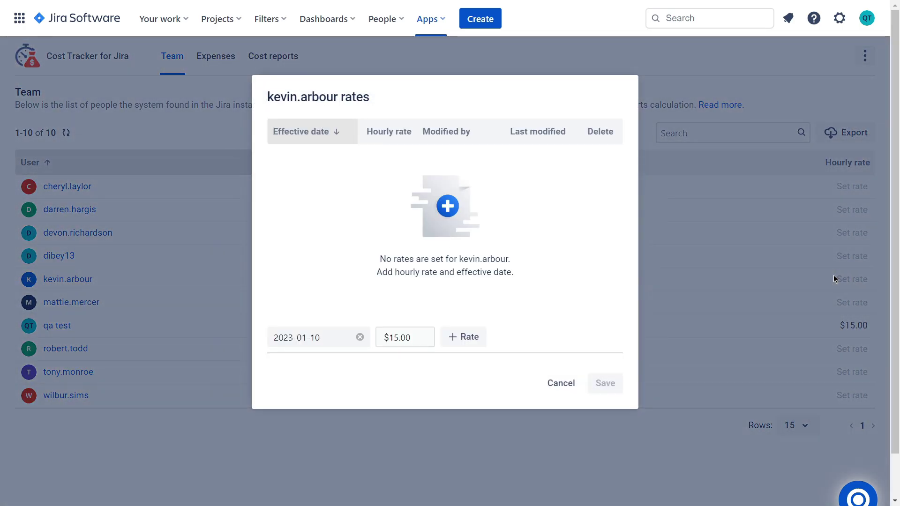
left_click(325, 334)
left_click(302, 418)
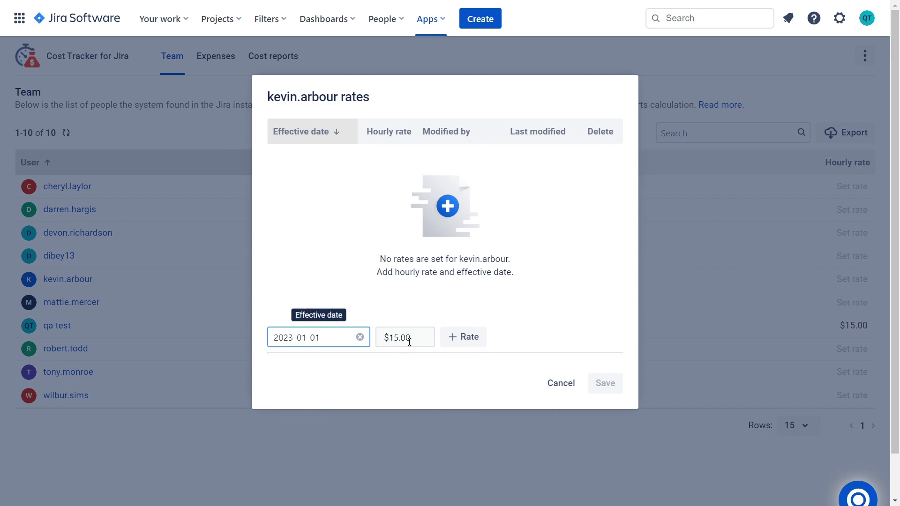
left_click_drag(393, 339, 392, 338)
key("BackSpace")
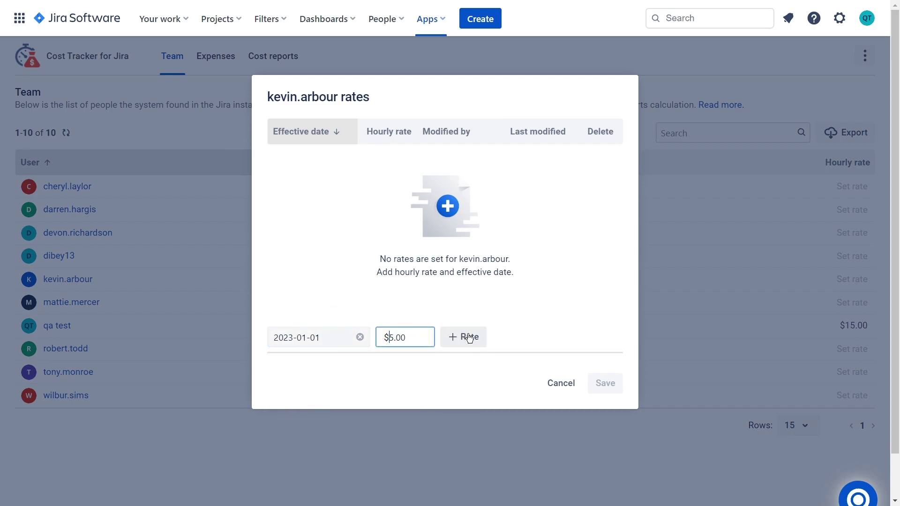
left_click(465, 337)
left_click(599, 381)
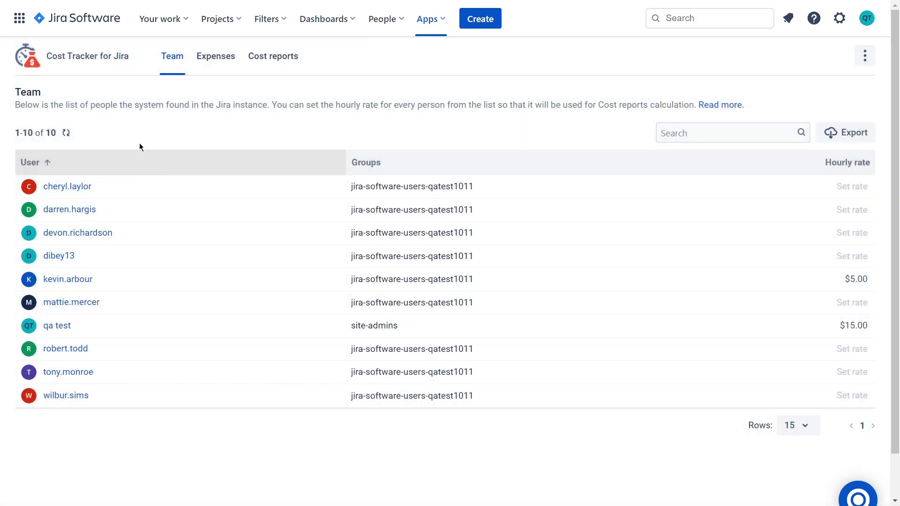
- Open the Expenses section and acknowledge its tour tips
left_click(209, 60)
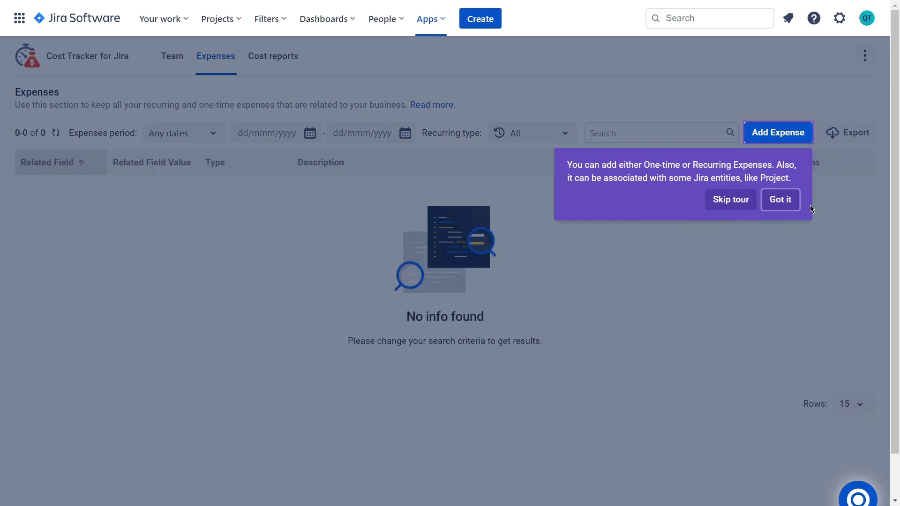
left_click(780, 199)
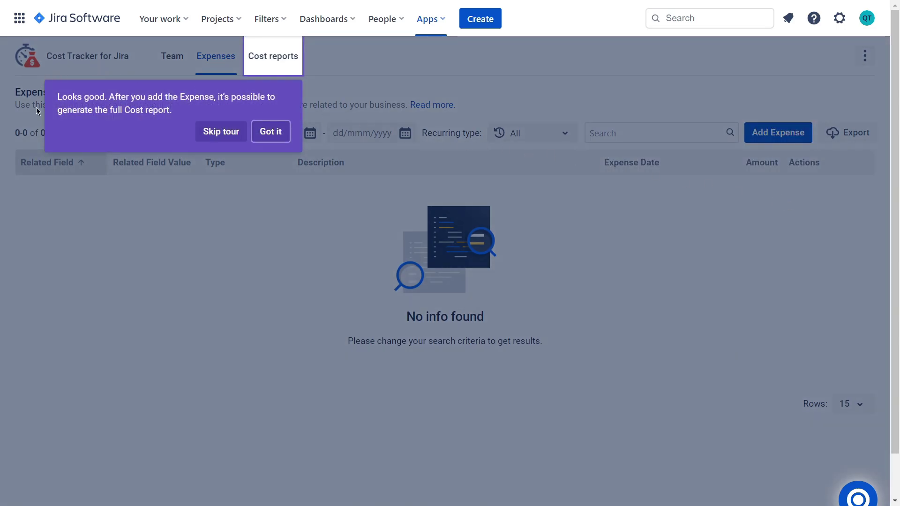
left_click(275, 133)
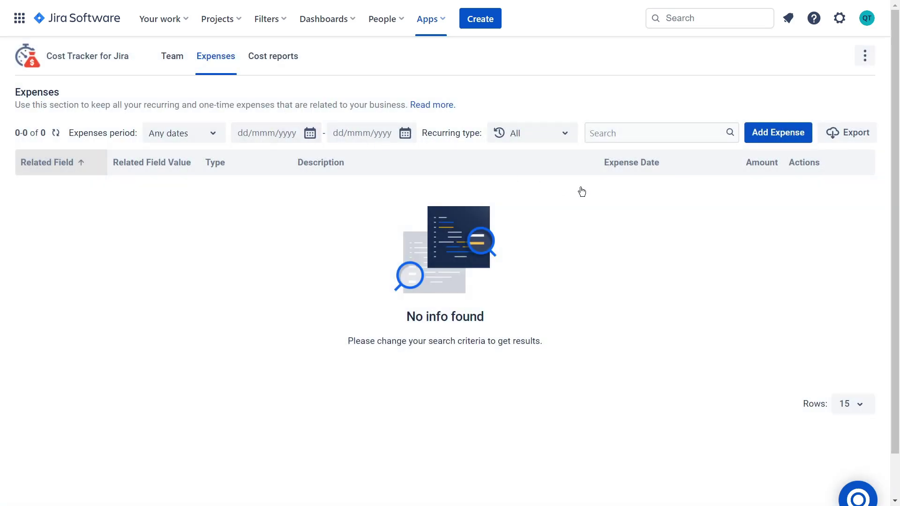
- Start a new expense for the Support project with an amount of 100 USD, the summary "licenses" and the date 12/Jan/2023
left_click(783, 136)
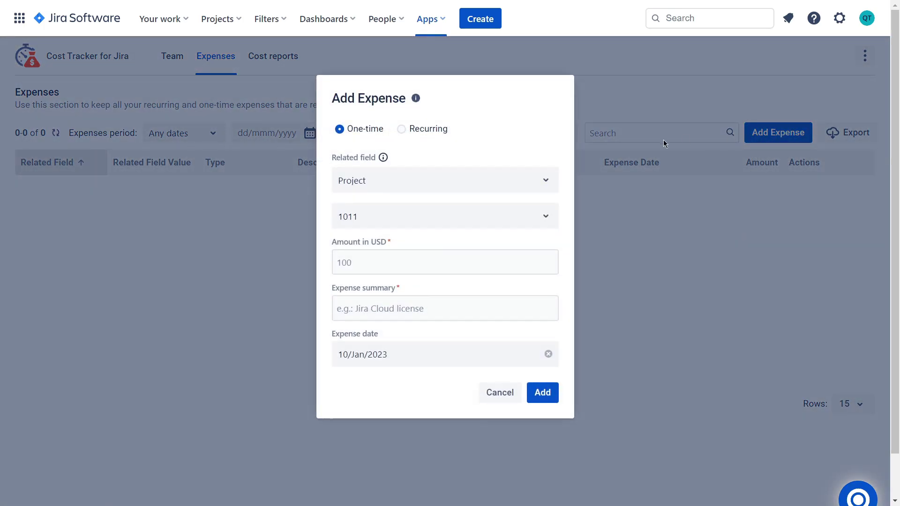
left_click(374, 213)
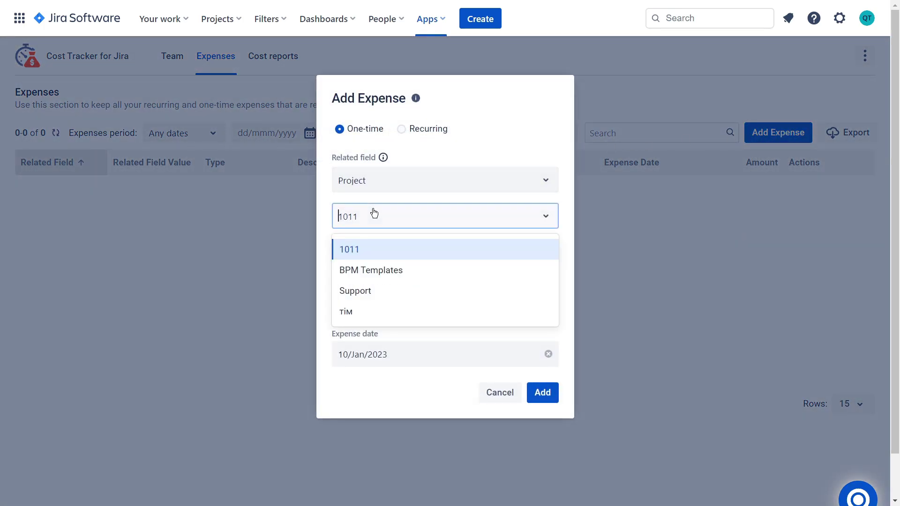
left_click(386, 290)
left_click(389, 262)
type("100")
left_click(402, 307)
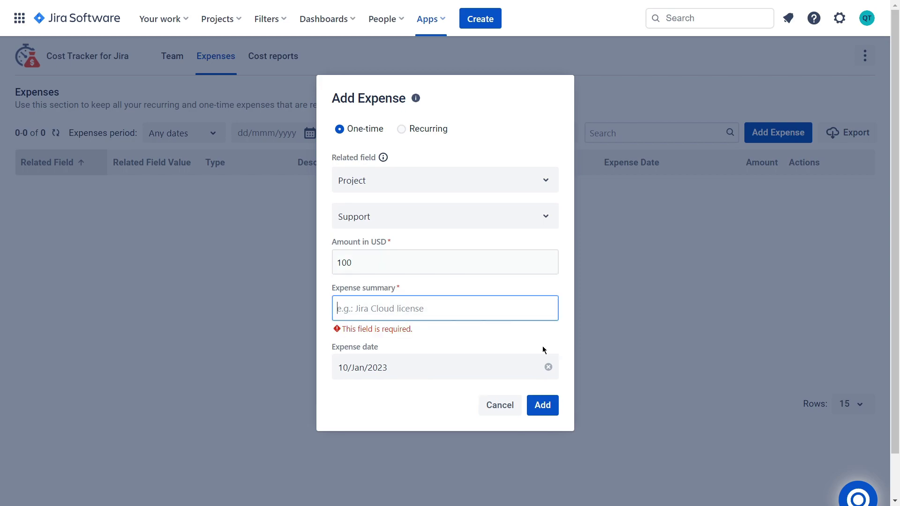
type("licenses")
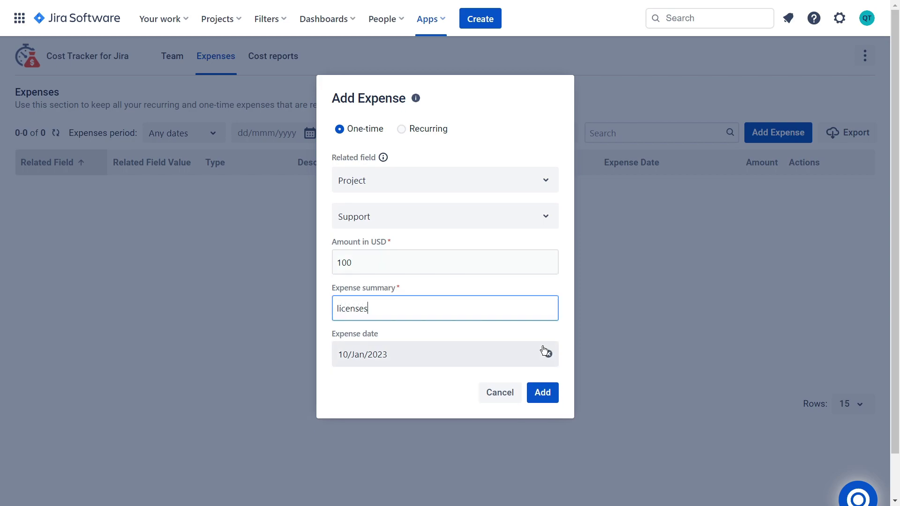
left_click(470, 356)
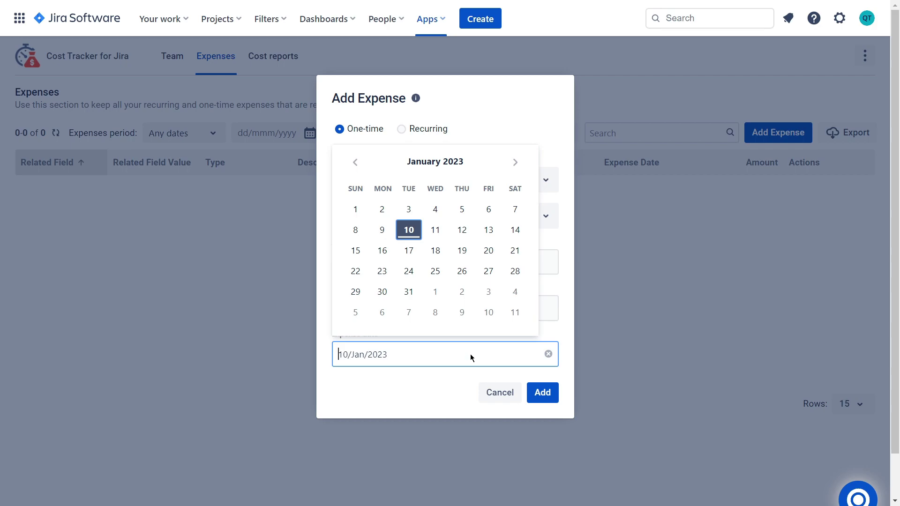
left_click(462, 229)
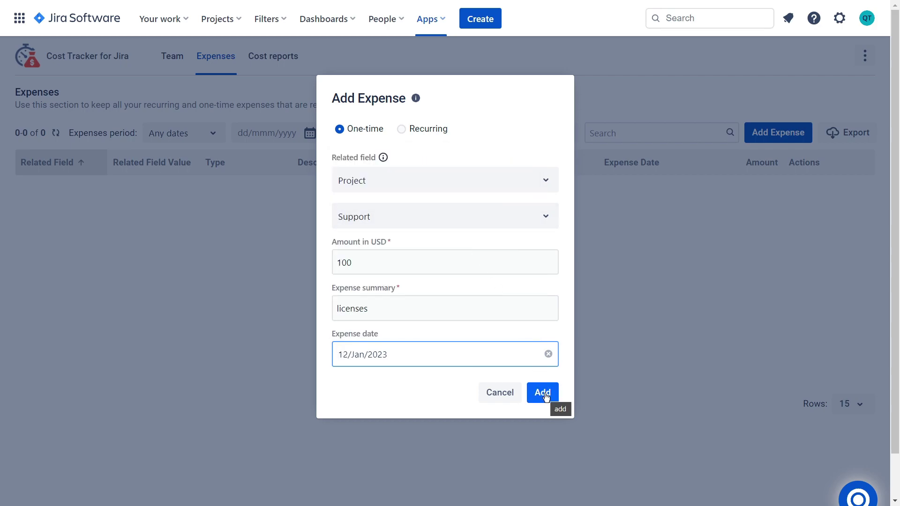
- Switch the licenses expense from one-time to recurring, keeping the default recurrence settings, and add it
left_click(446, 154)
left_click(401, 130)
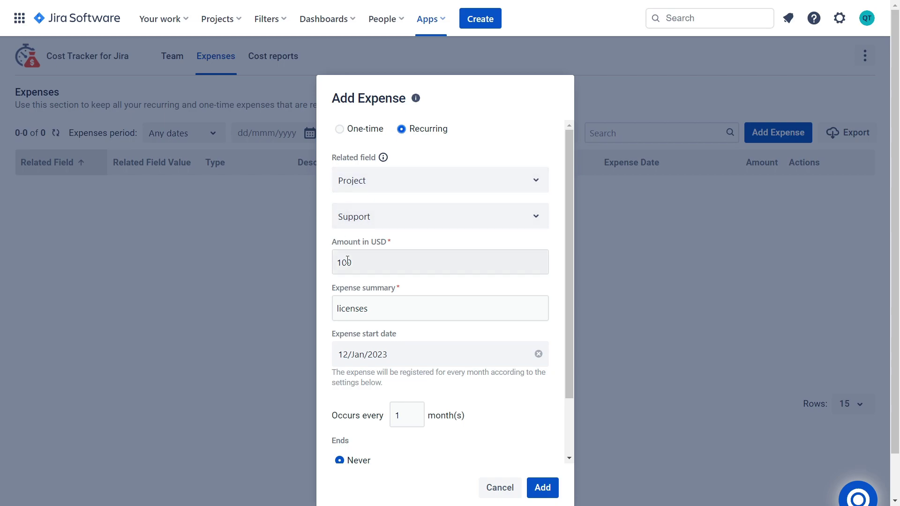
scroll(412, 263, "down", 3)
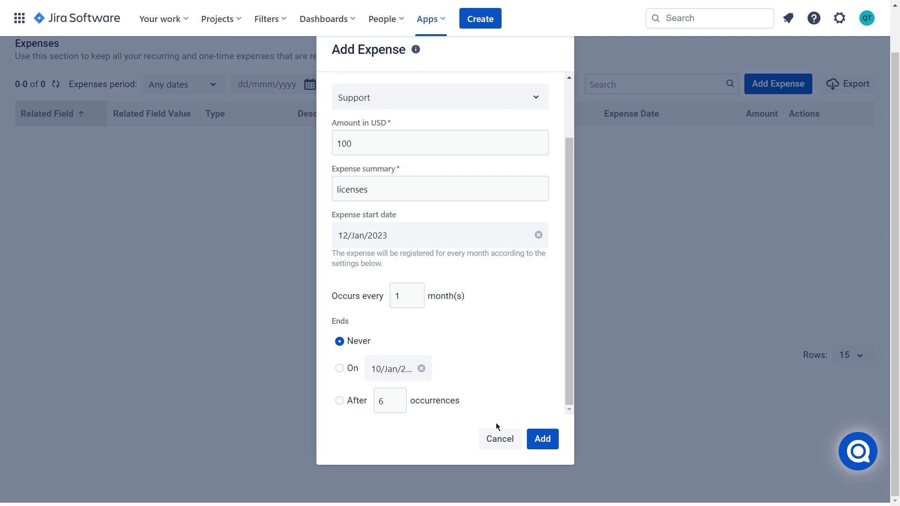
left_click(543, 439)
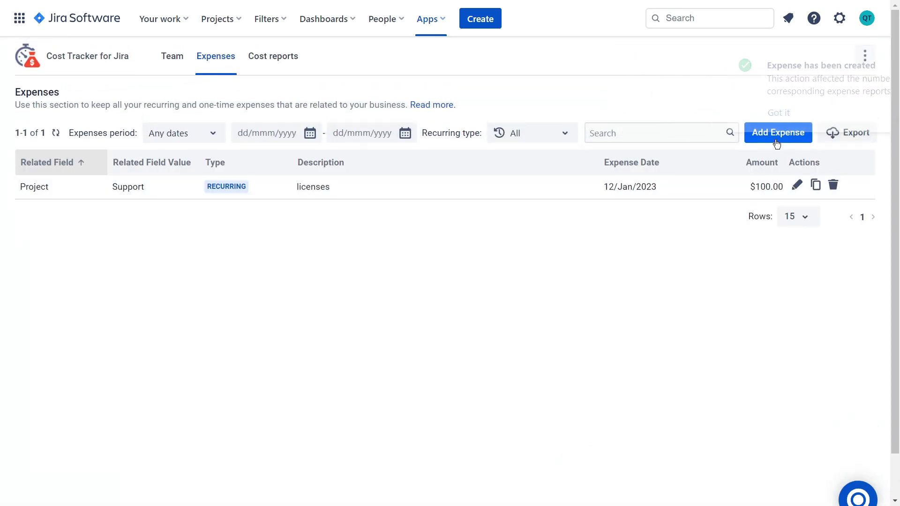
- Add a one-time expense of 50 USD for the Support project with the summary "rent" and the date 26/Jan/2023
left_click(776, 135)
left_click(339, 130)
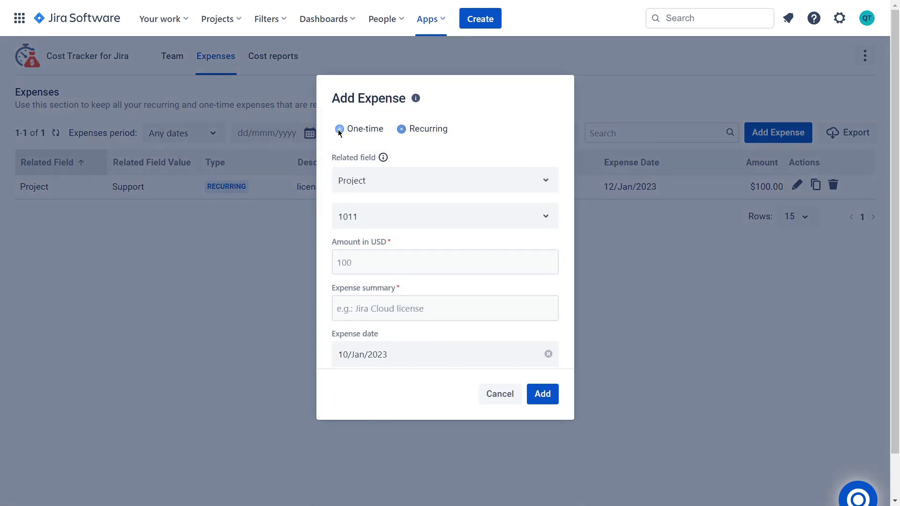
left_click(381, 214)
left_click(393, 296)
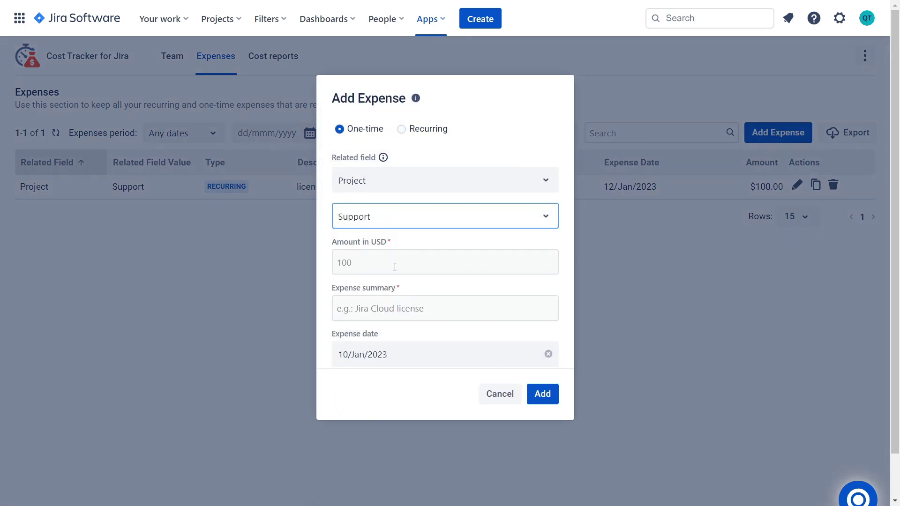
left_click(395, 265)
type("50")
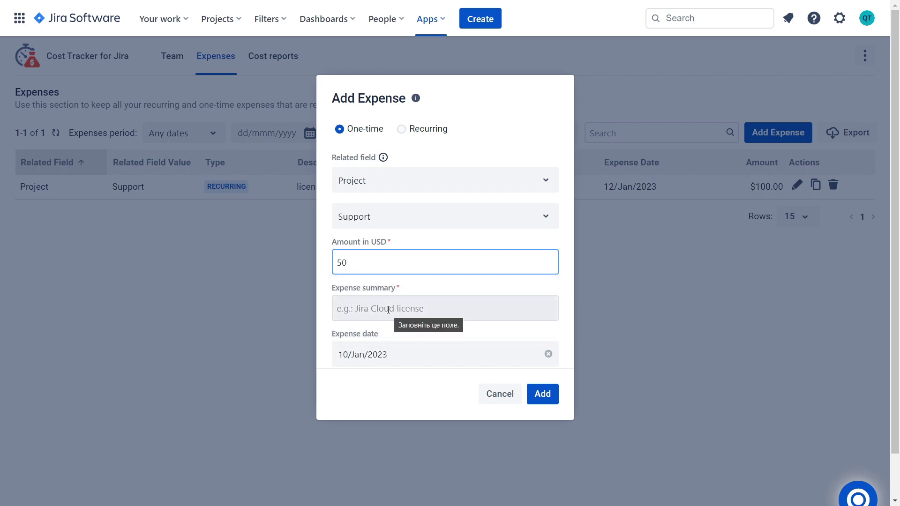
left_click(396, 309)
type("rent")
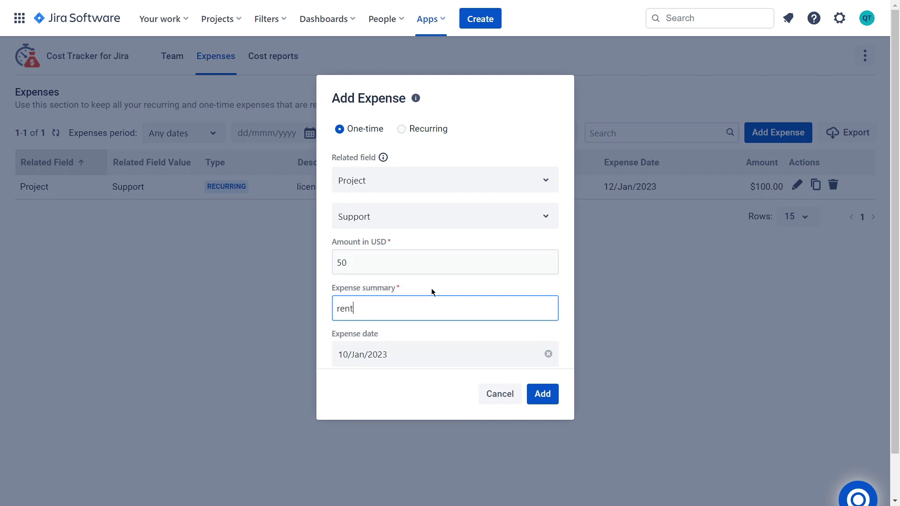
left_click(513, 360)
left_click(462, 271)
left_click(551, 396)
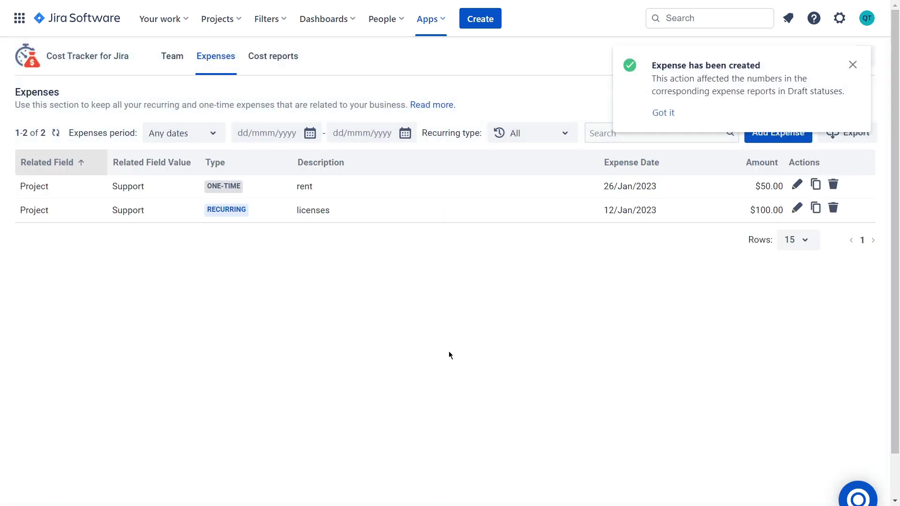
- Open the Cost reports section and acknowledge its tour tip
left_click(266, 57)
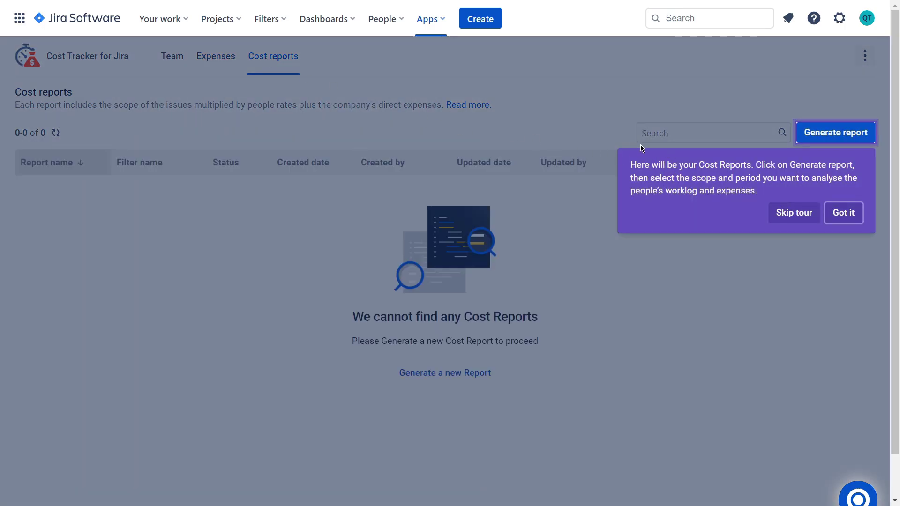
left_click(853, 224)
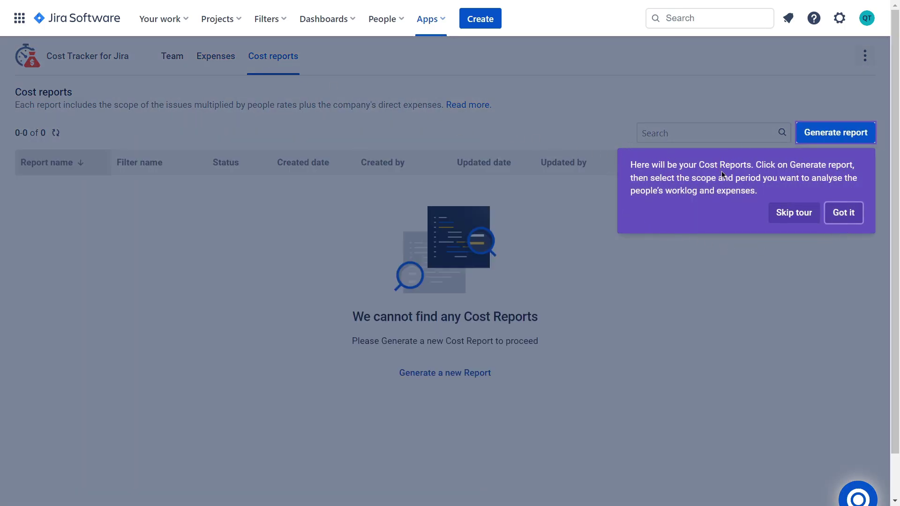
left_click(839, 211)
- Start a new cost report named "jan report" with the support scope filter and a default hourly rate of 5 USD
left_click(831, 133)
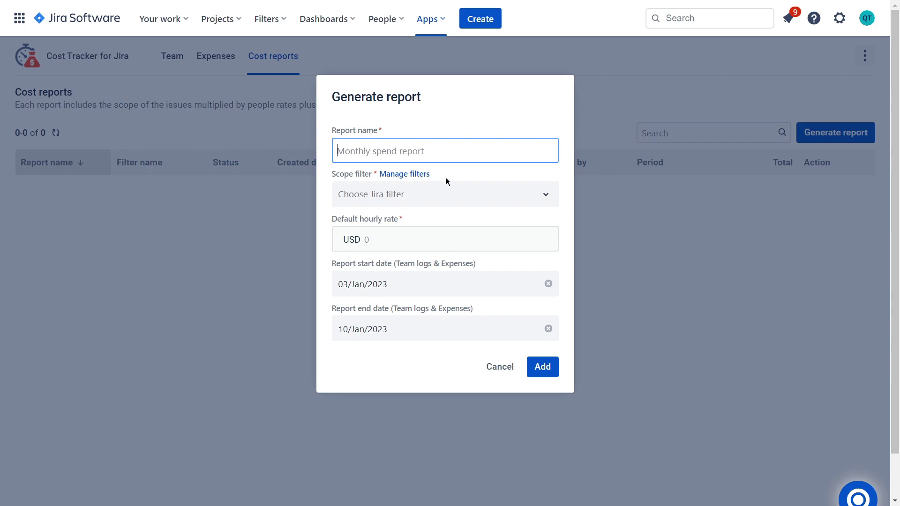
type("jan report")
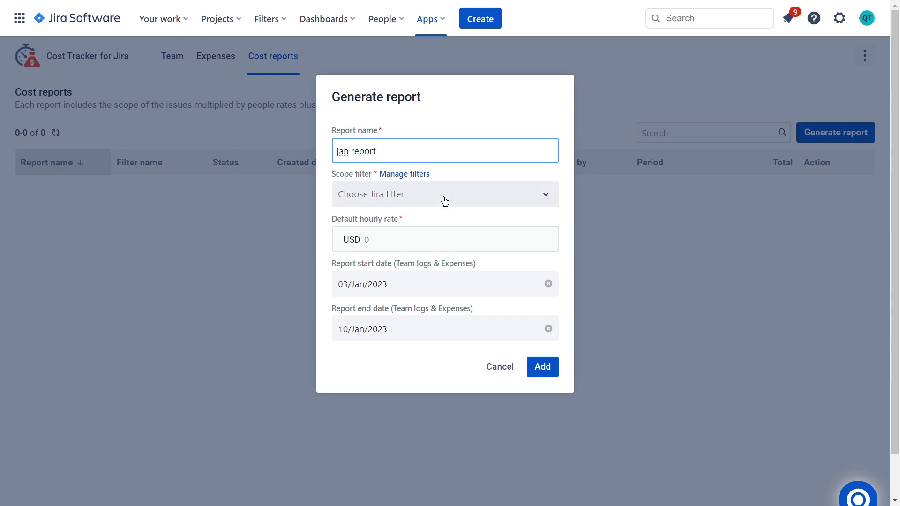
left_click(443, 199)
left_click(385, 249)
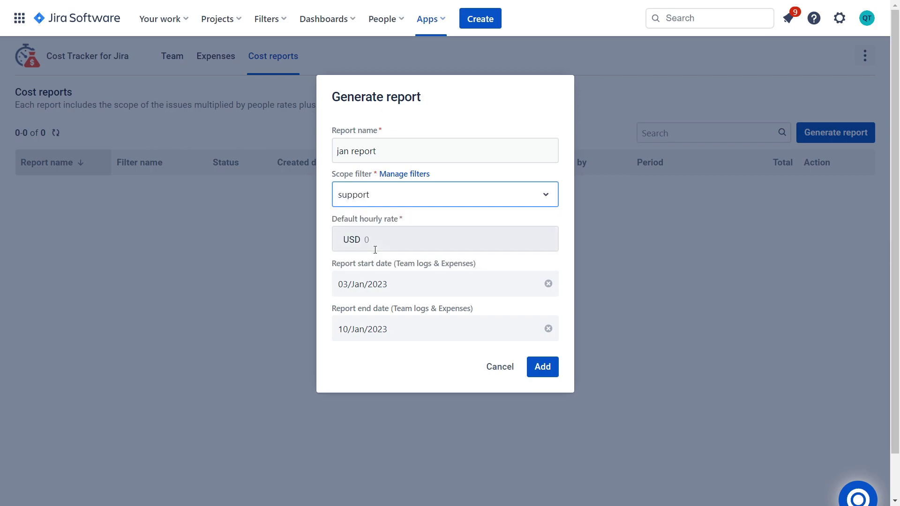
left_click(385, 240)
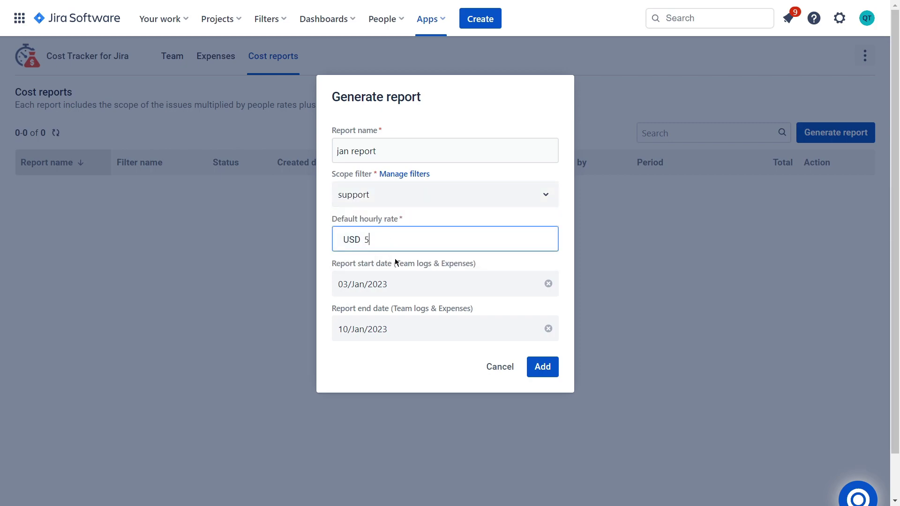
- Set the report period from 01/Jan/2023 to 31/Jan/2023 and generate the report
left_click(387, 286)
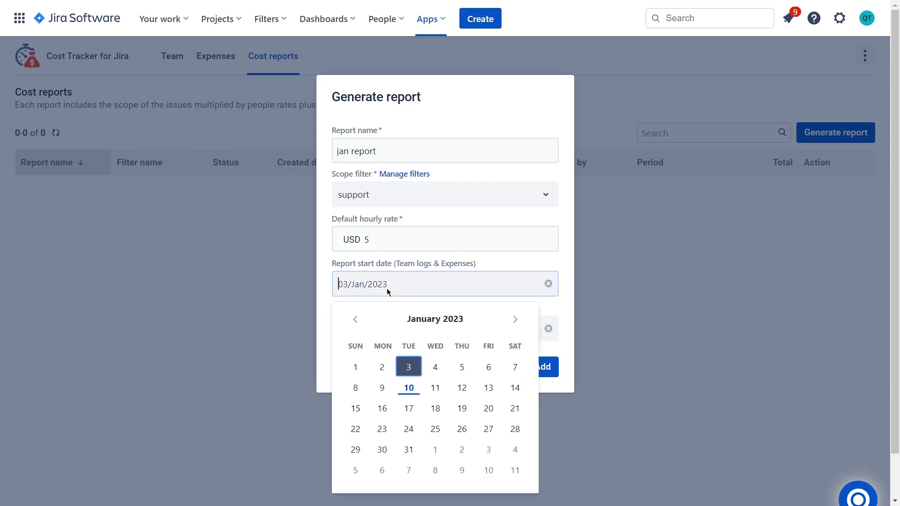
left_click(355, 367)
left_click(358, 329)
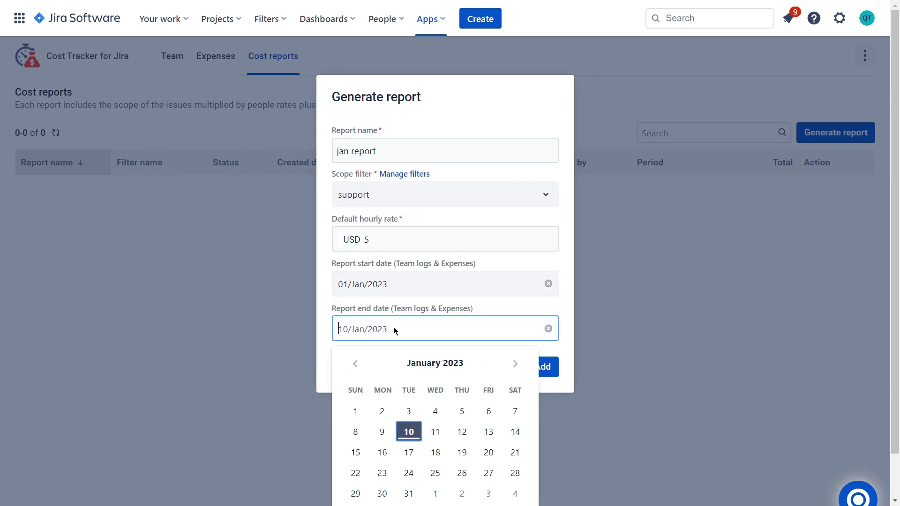
left_click(408, 494)
left_click(535, 374)
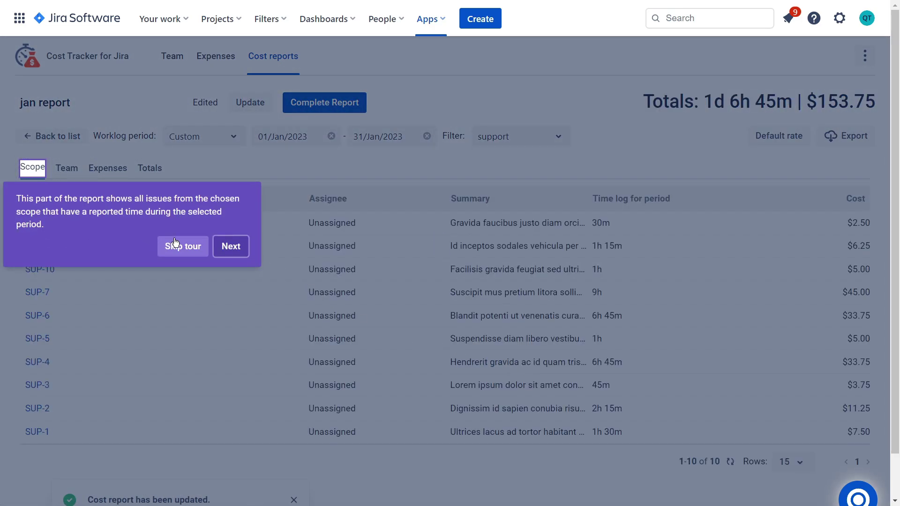
- Go through the remaining tour tips on the report's scope, team, expenses and totals, and finish the tour
left_click(229, 246)
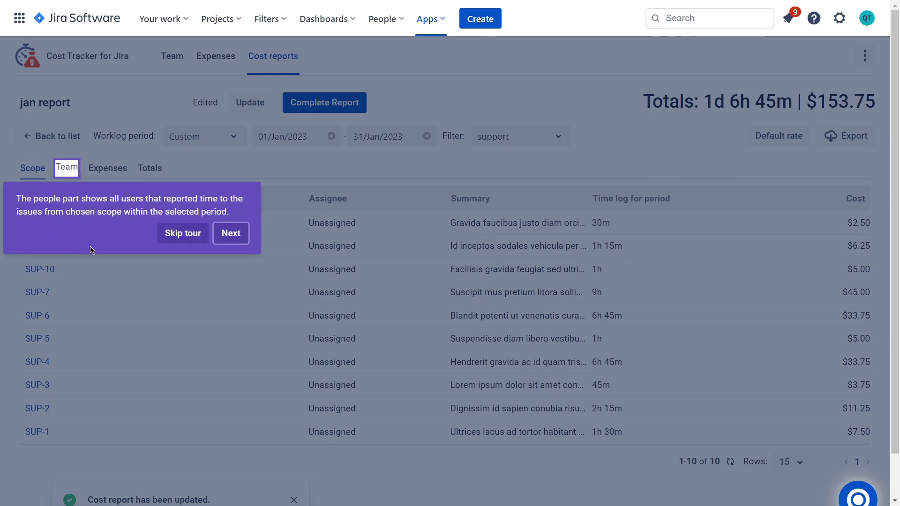
left_click(229, 233)
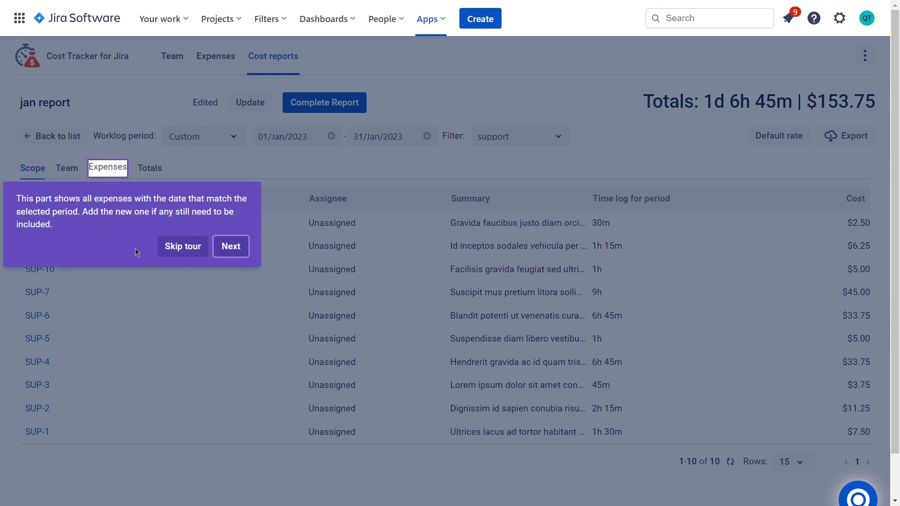
left_click(227, 251)
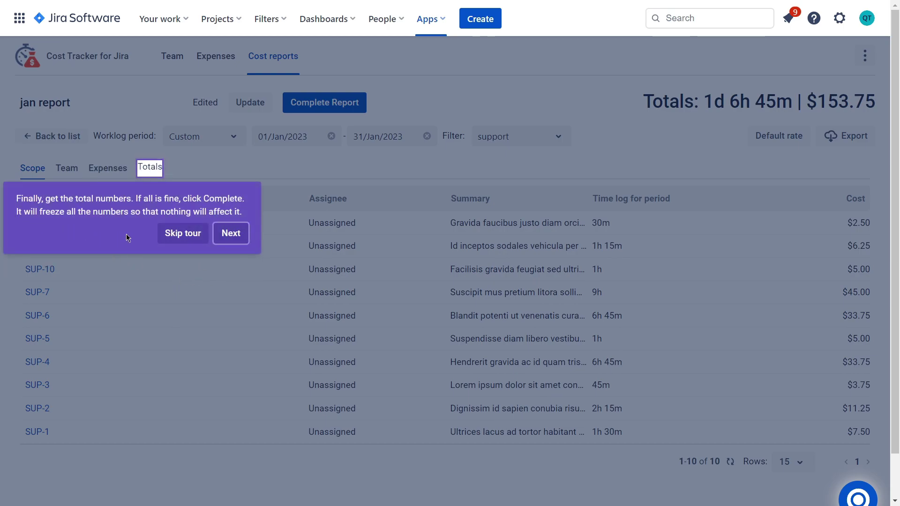
left_click(230, 233)
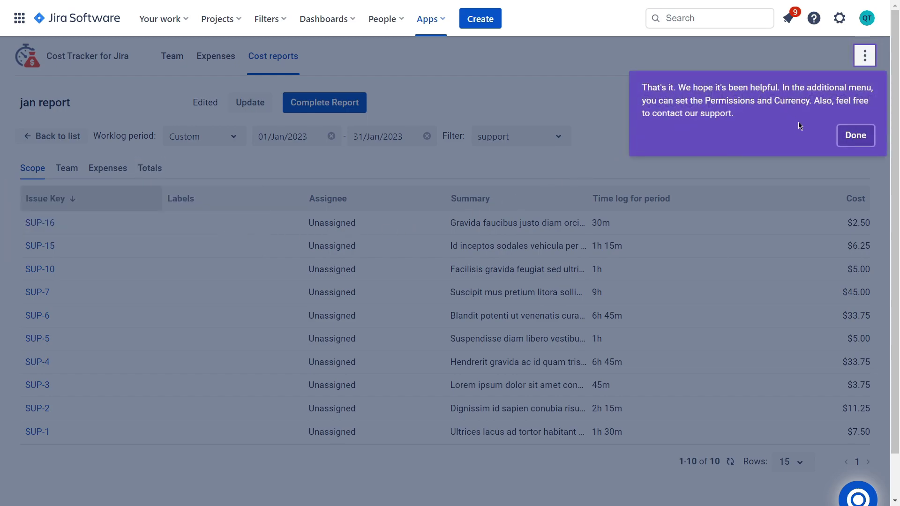
left_click(855, 136)
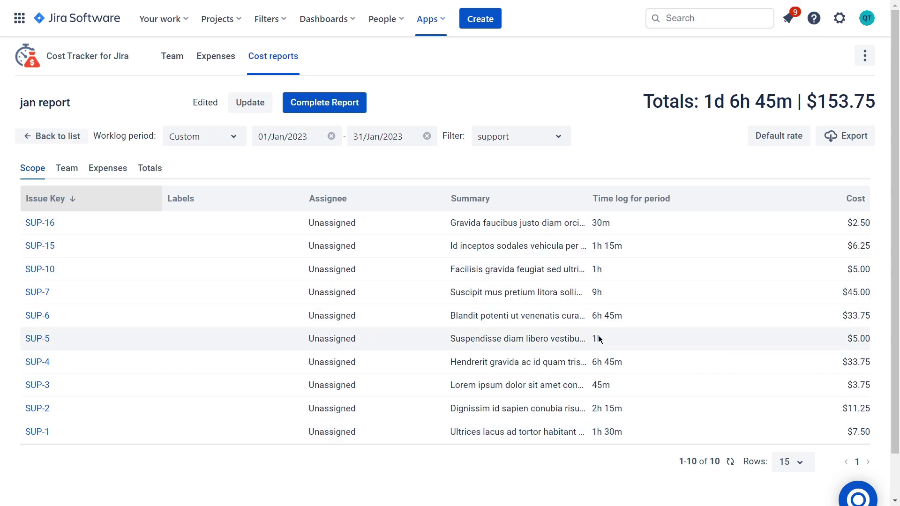
- Review the team costs, the expenses and the totals of the January report
left_click(62, 170)
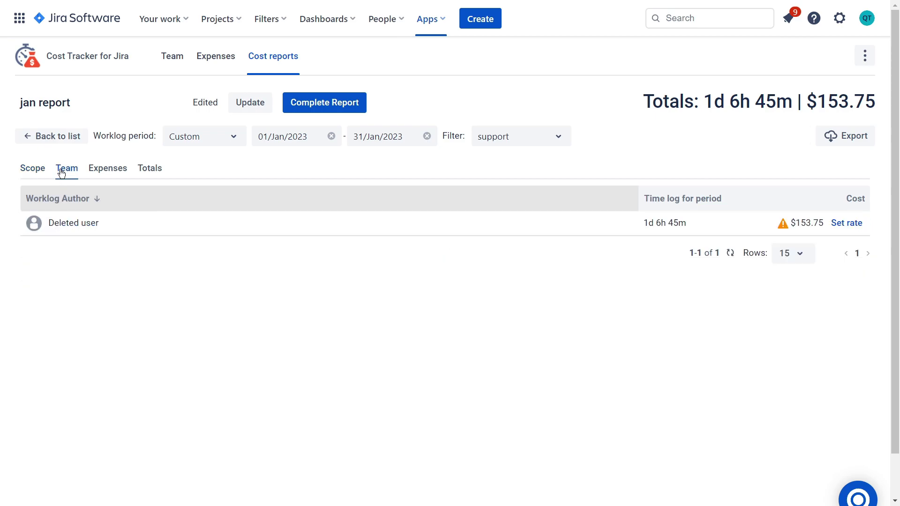
left_click(111, 174)
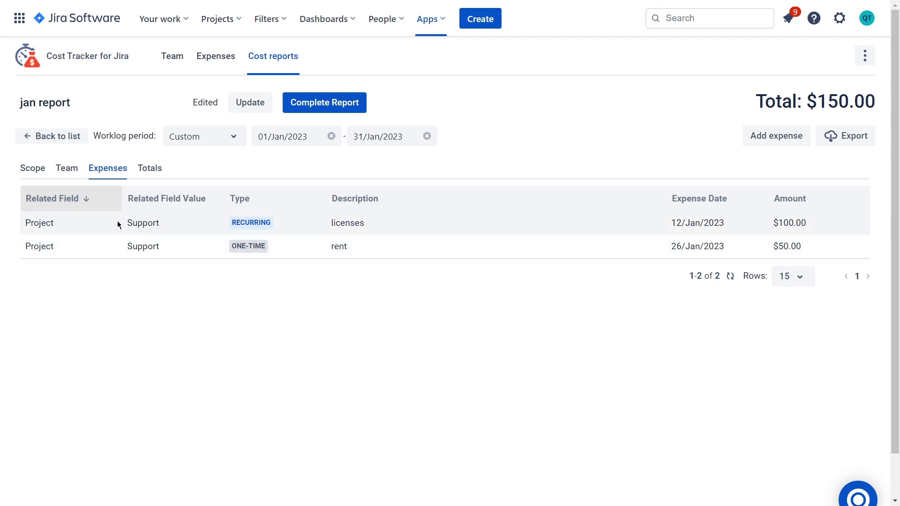
left_click(157, 170)
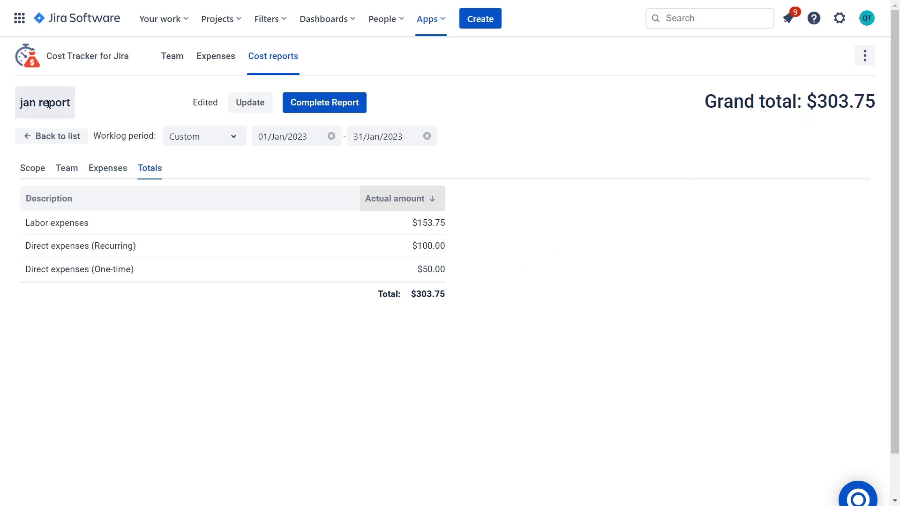
- Complete the January report to freeze its numbers, and return to the list of cost reports after checking its scope
left_click(330, 109)
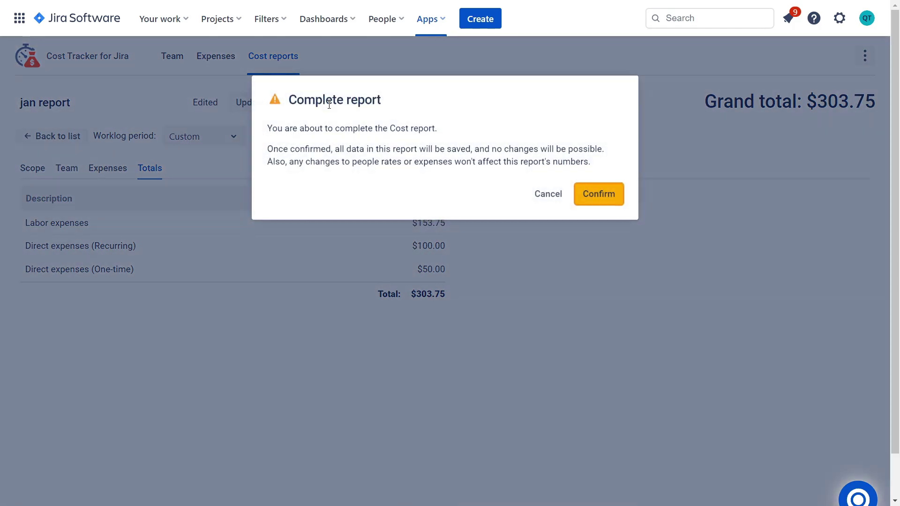
left_click(604, 202)
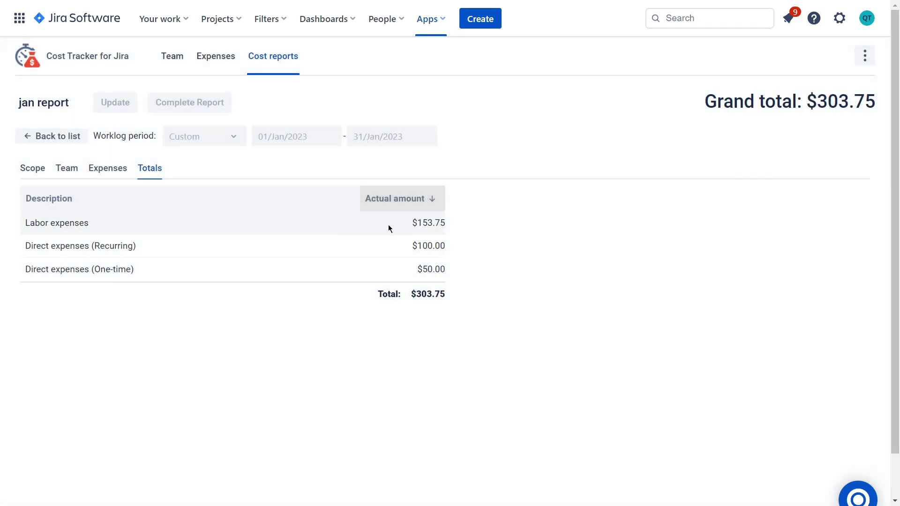
left_click(33, 169)
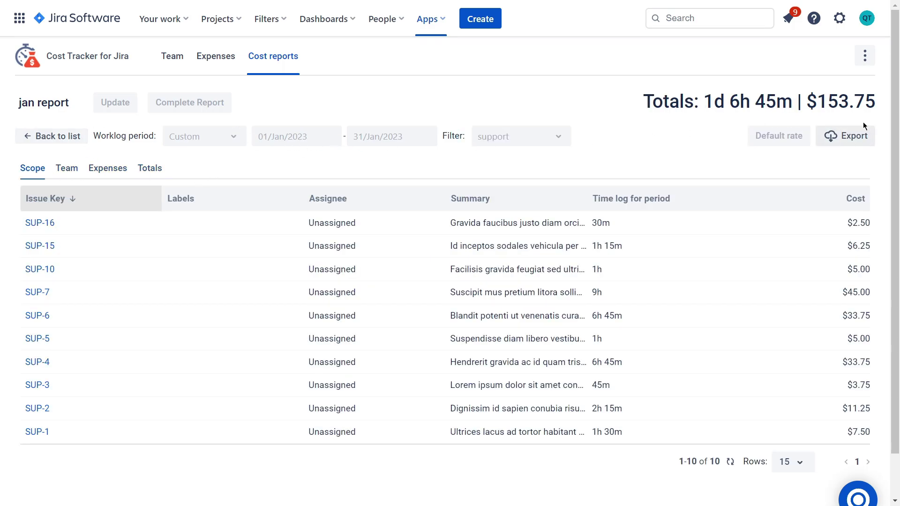
left_click(72, 137)
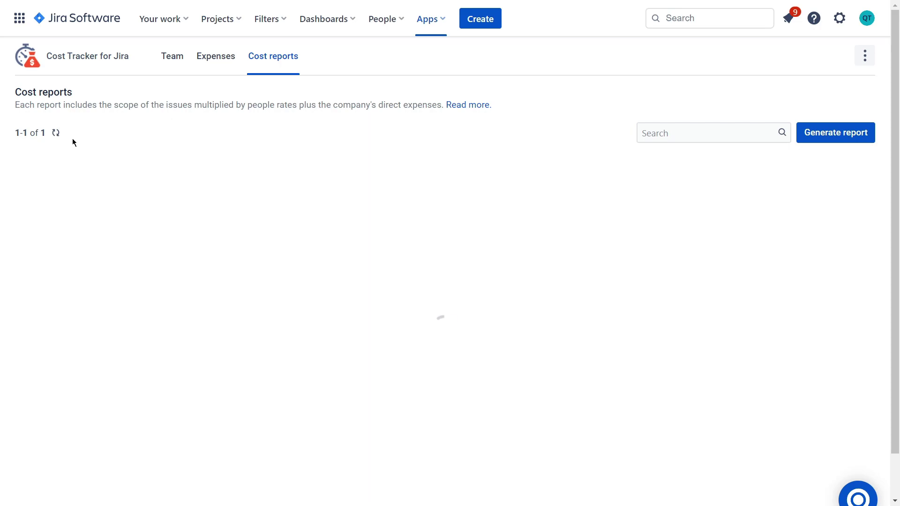